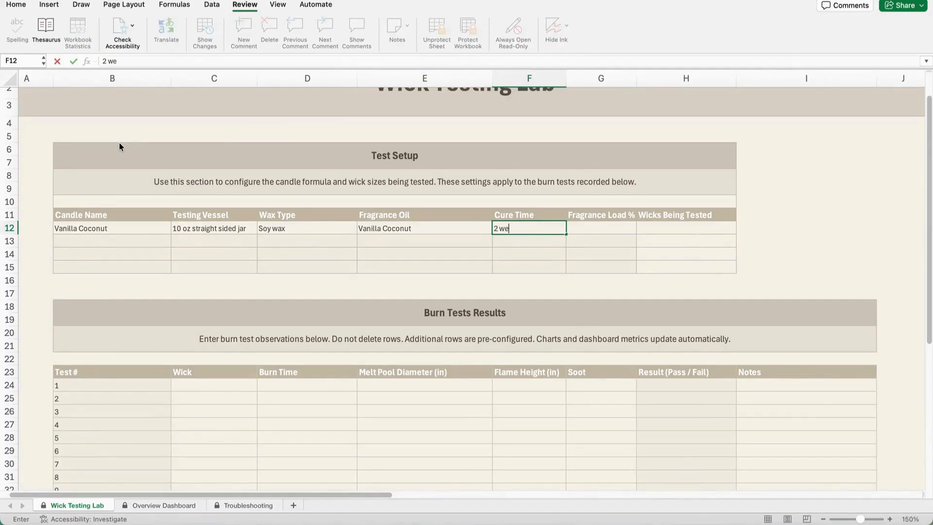
Step: Complete the Vanilla Coconut test setup row with a cure time of 2 weeks and a fragrance load of 8%
key("Tab")
type("8")
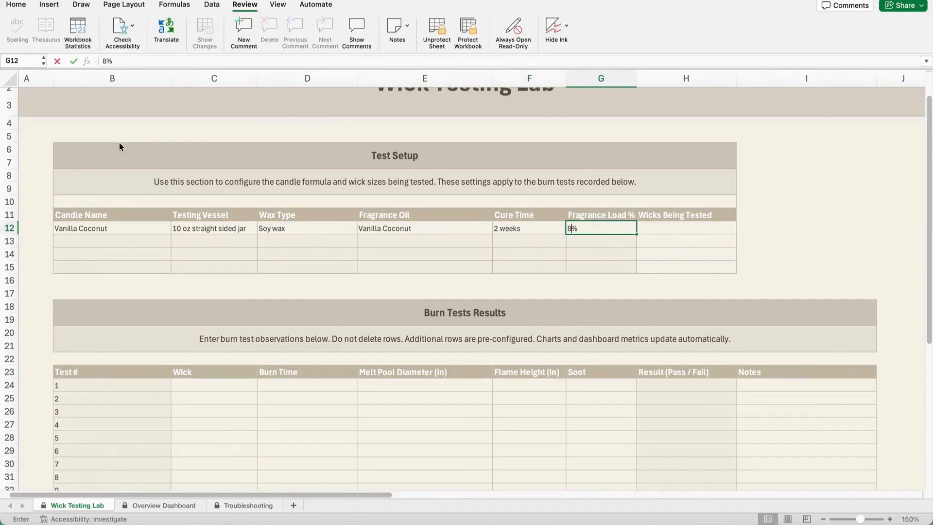
key("Tab")
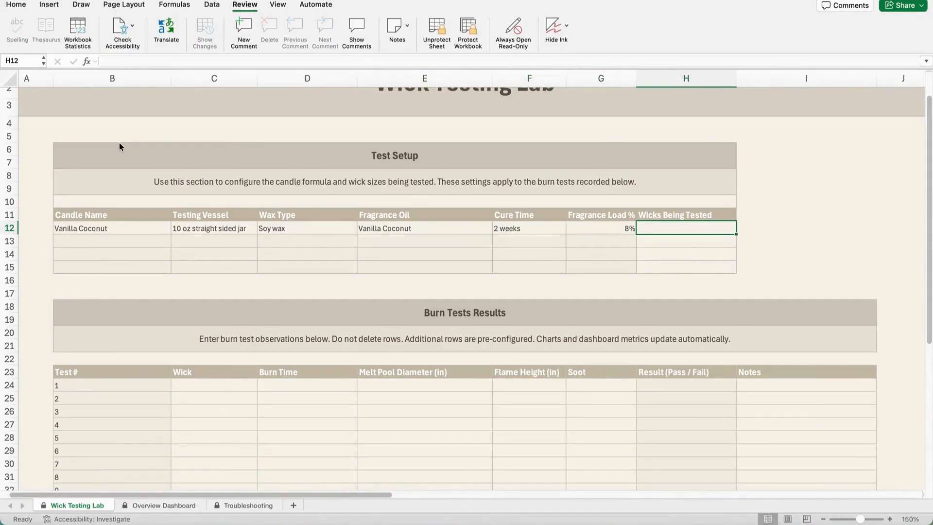
type("3")
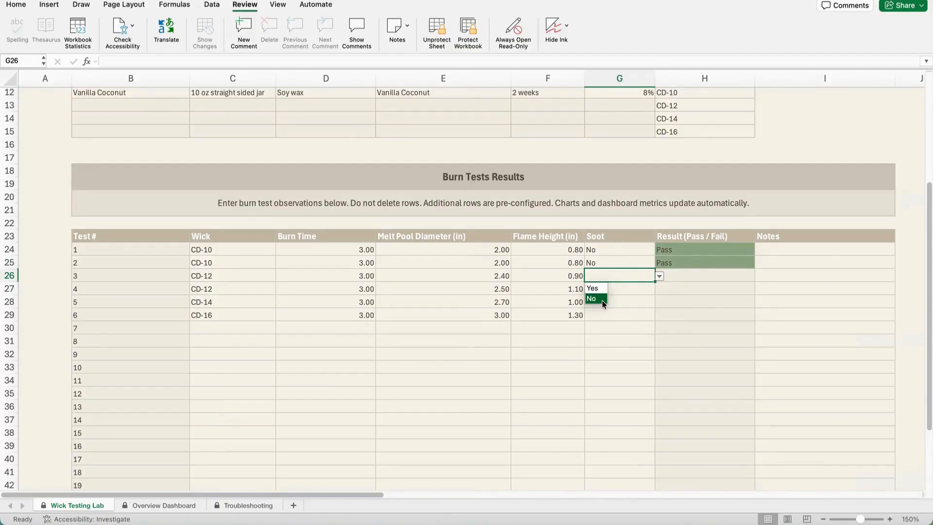
Step: Record soot in the burn test results as No for tests 3 and 5 and Yes for tests 4 and 6
left_click(599, 299)
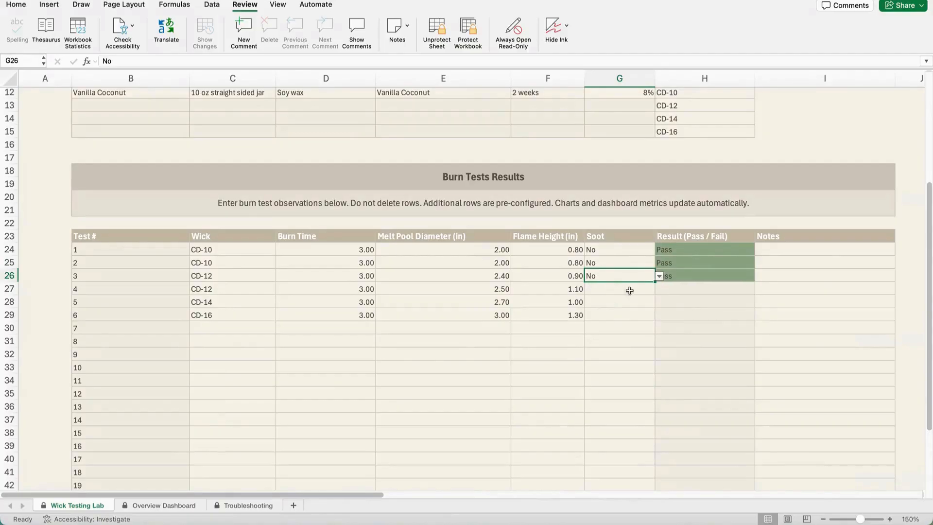
key("Return")
left_click(659, 290)
left_click(592, 301)
left_click(621, 305)
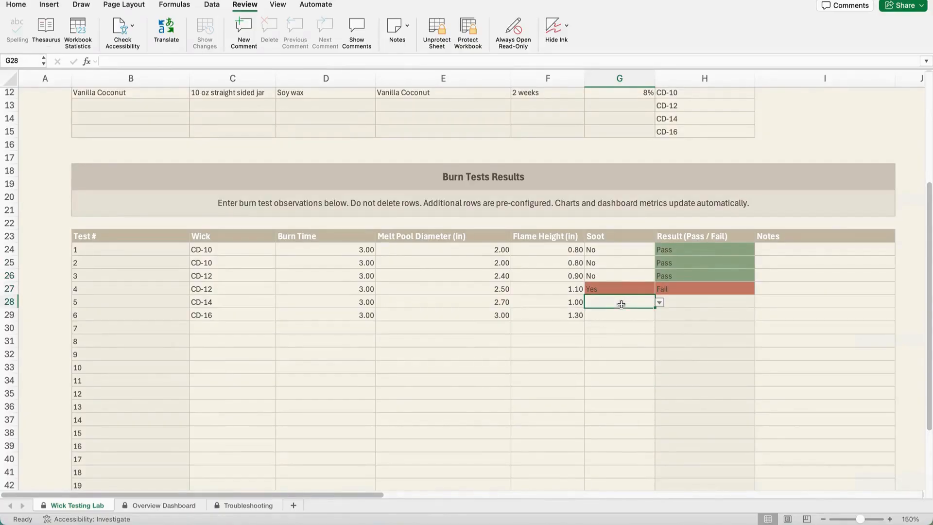
left_click(660, 302)
left_click(600, 325)
left_click(637, 315)
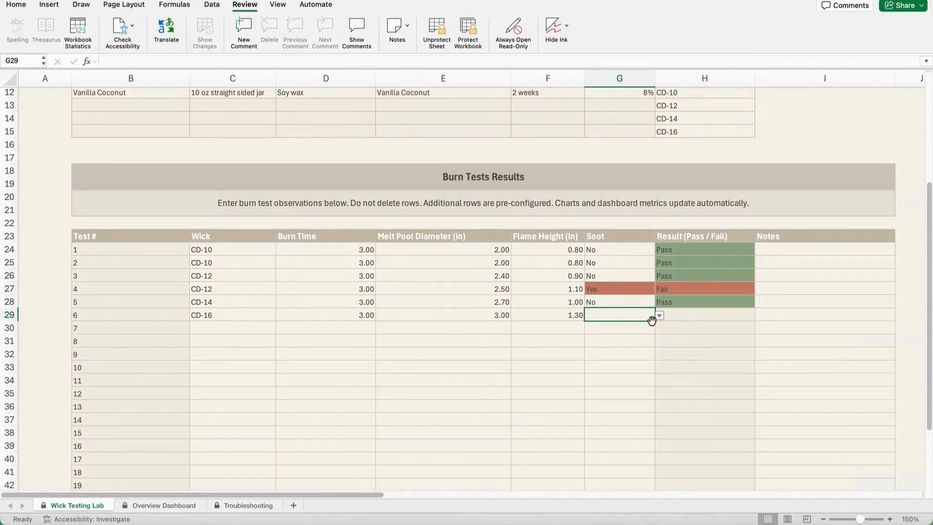
left_click(659, 315)
left_click(595, 328)
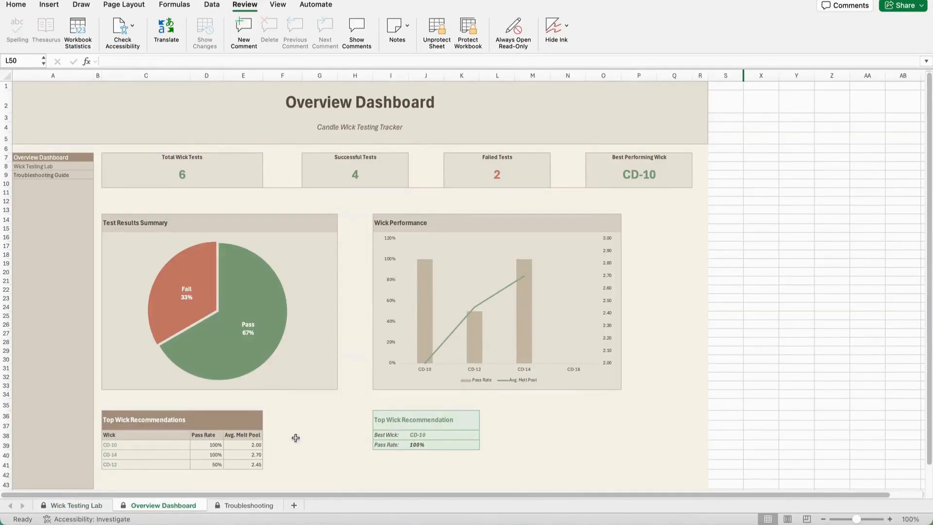
scroll(295, 438, "up", 5)
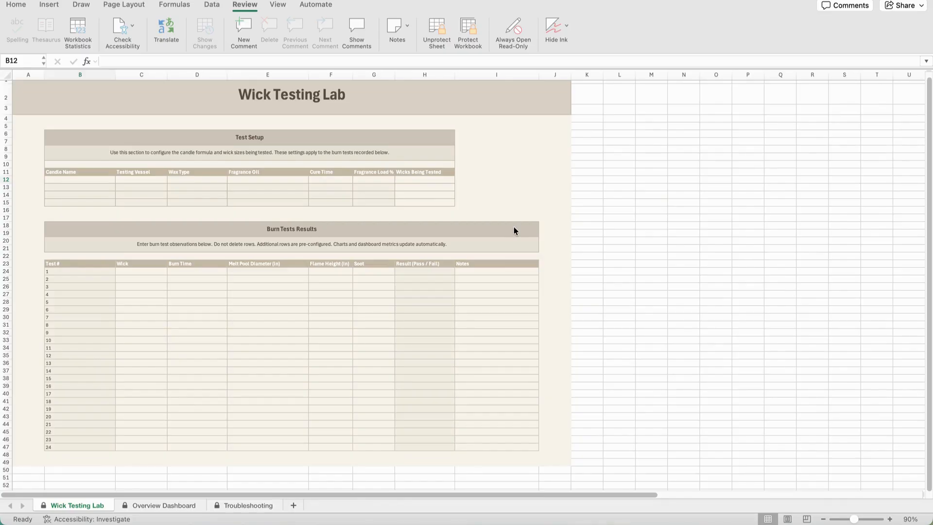
Step: In the first Test Setup row, enter Vanilla Coconut as the candle name and 10 oz straight sided jar as the testing vessel
left_click(85, 175)
scroll(118, 142, "up", 6)
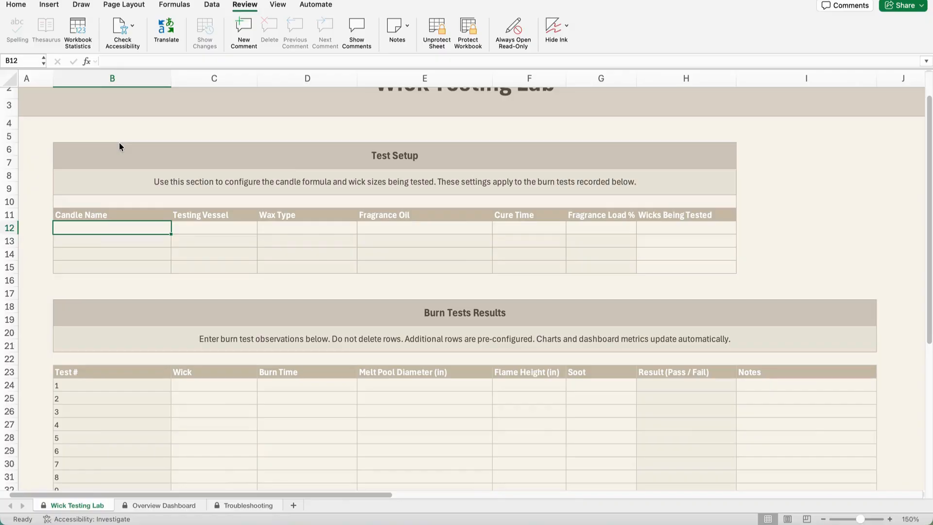
type("Vanilla Co")
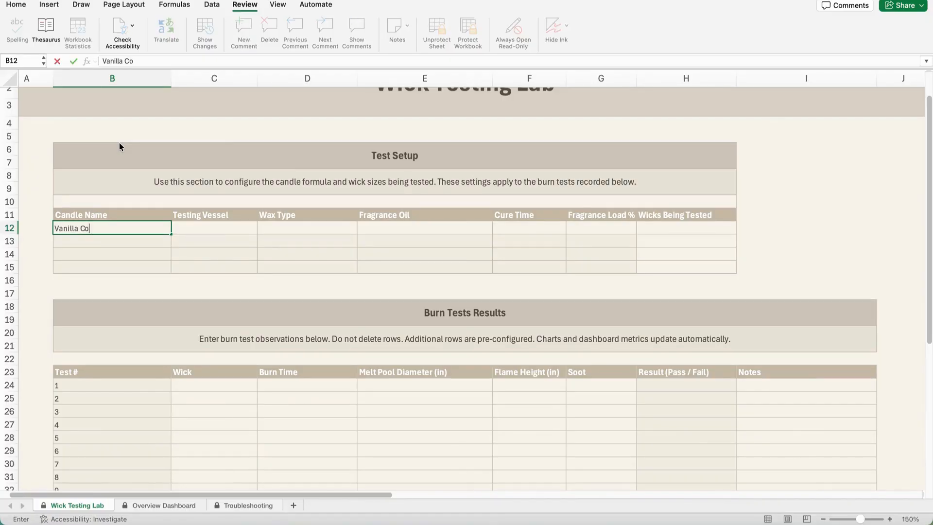
type("conut")
key("Tab")
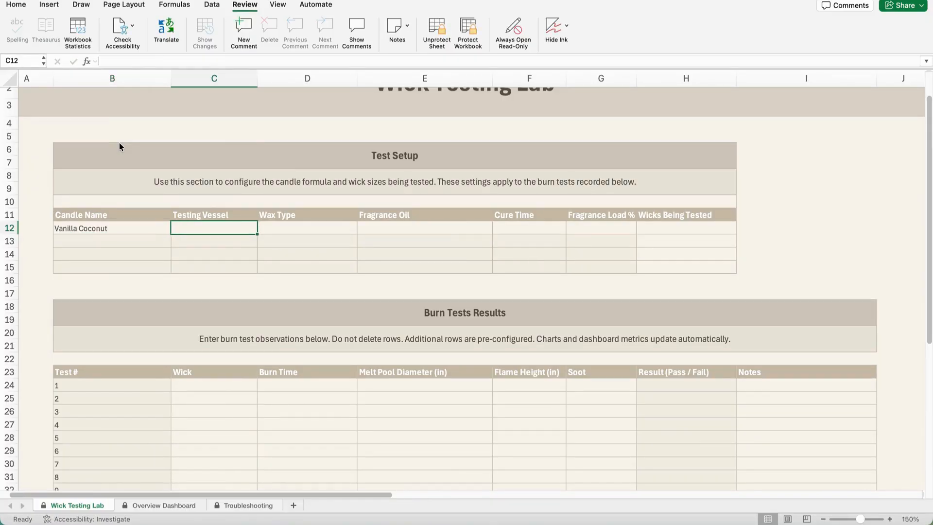
type("10 oz strai")
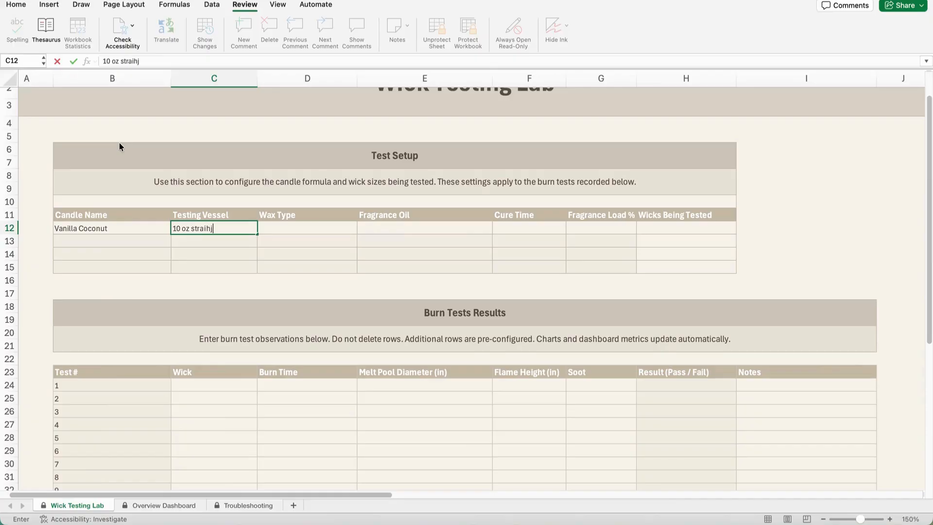
type("ght sided jar")
key("Tab")
Step: Enter Soy wax as the wax type and Vanilla Coconut as the fragrance oil in the candle's setup row
type("Soy wax")
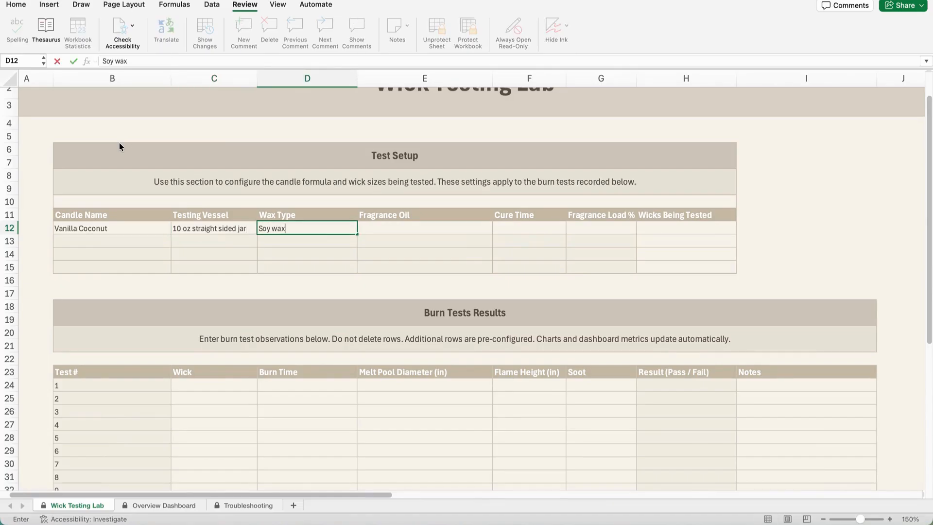
key("Tab")
type("Vanilla Coc")
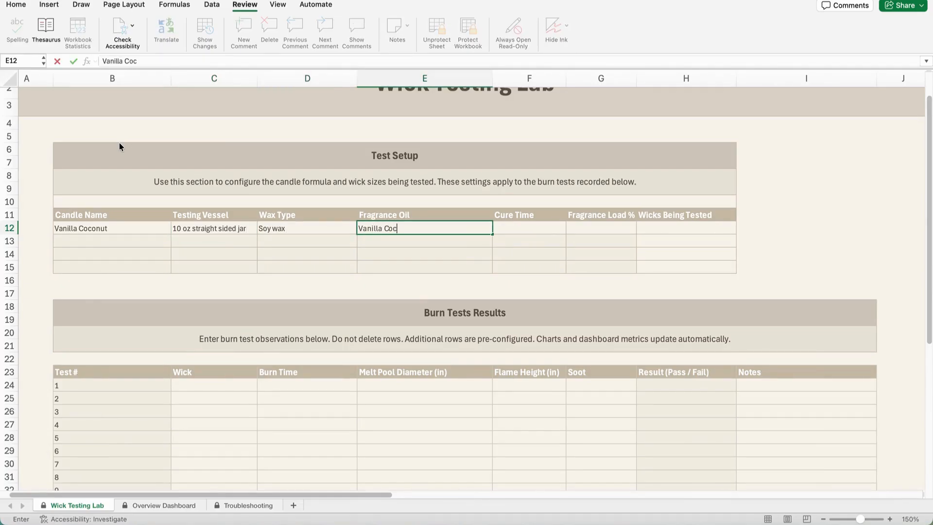
type("onut")
key("Tab")
Step: Set the candle's cure time to 2 weeks and its fragrance load to 8%
type("2")
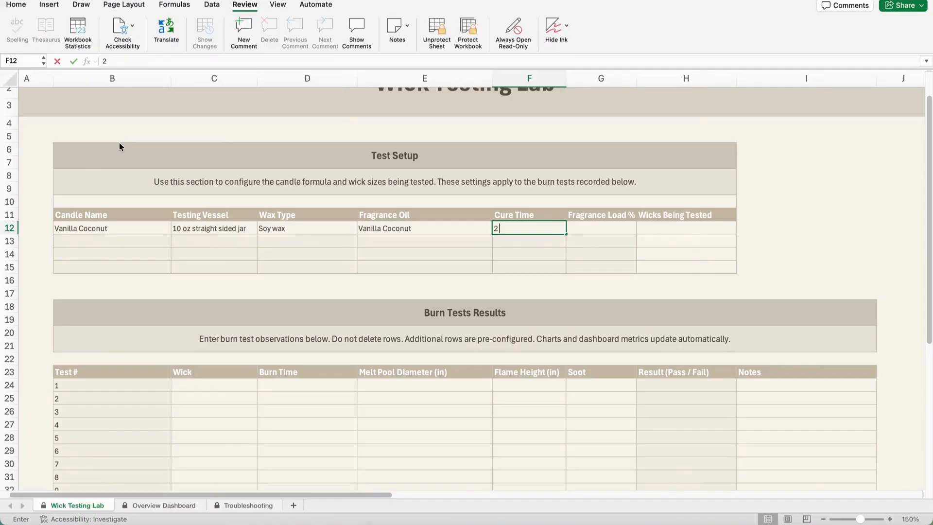
type(" weeks")
key("Tab")
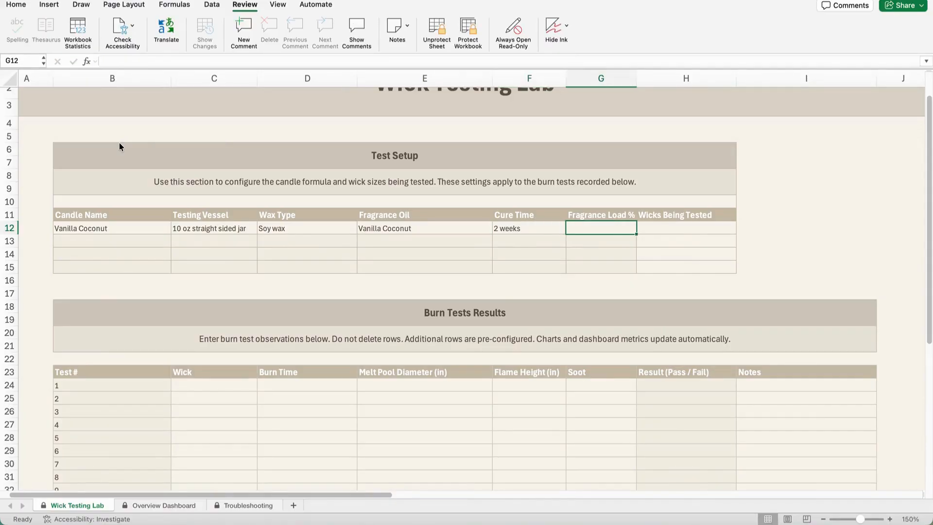
type("8")
key("Tab")
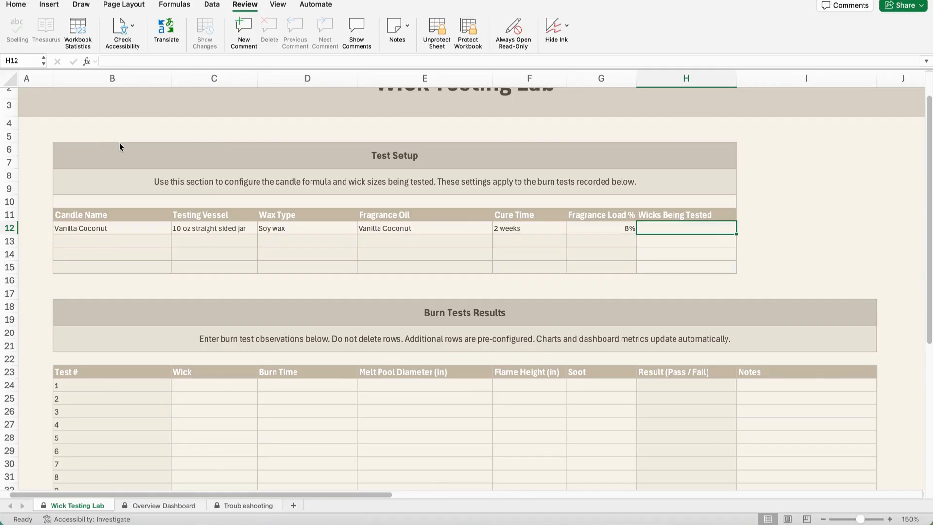
Step: List CD-10, CD-12, CD-14 and CD-16 as the wicks being tested in H12 to H15
type("CD")
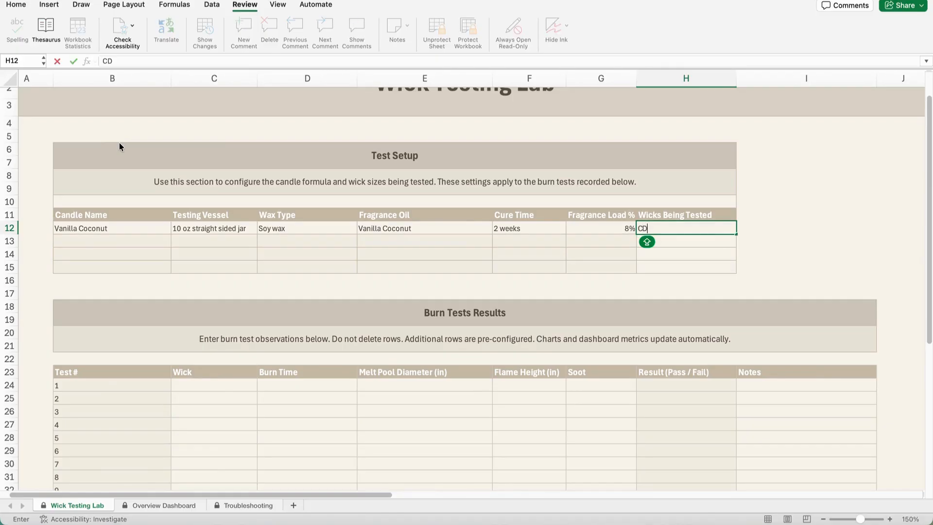
type("-10")
key("Return")
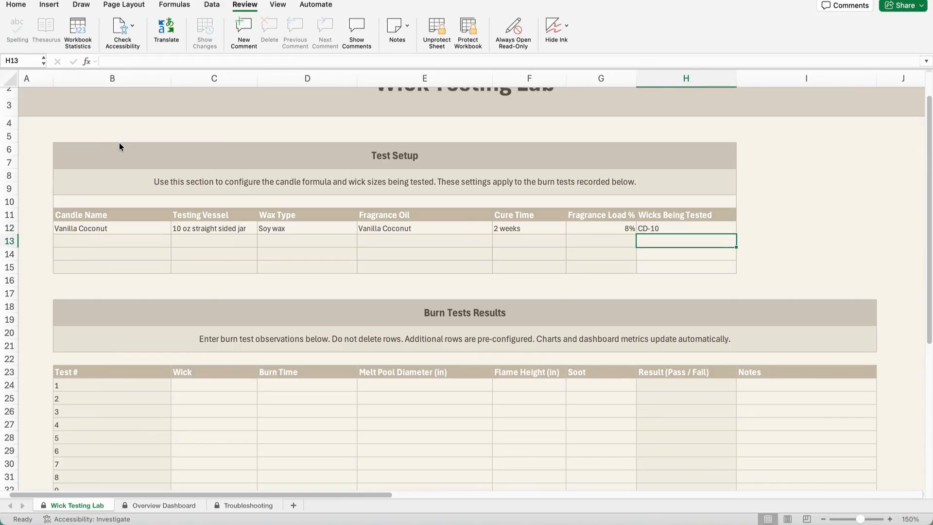
type("CD")
type("-12")
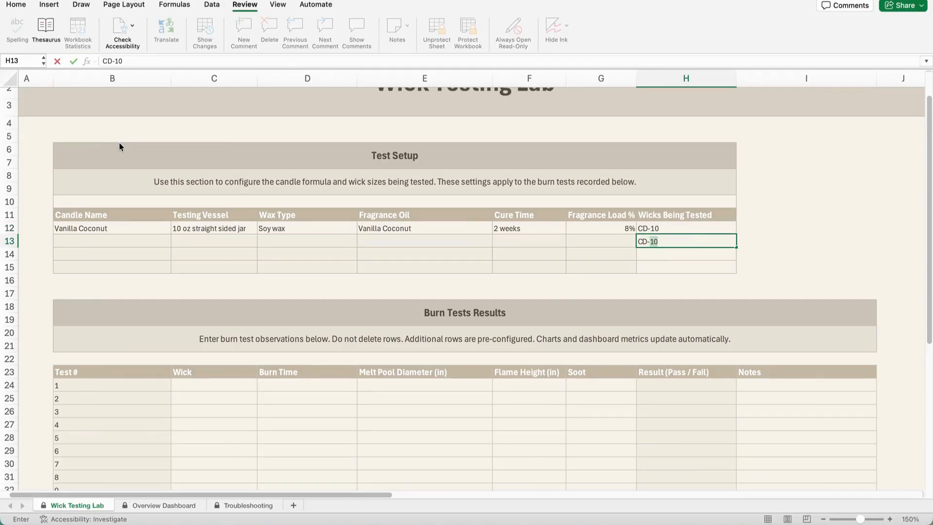
key("Return")
type("C")
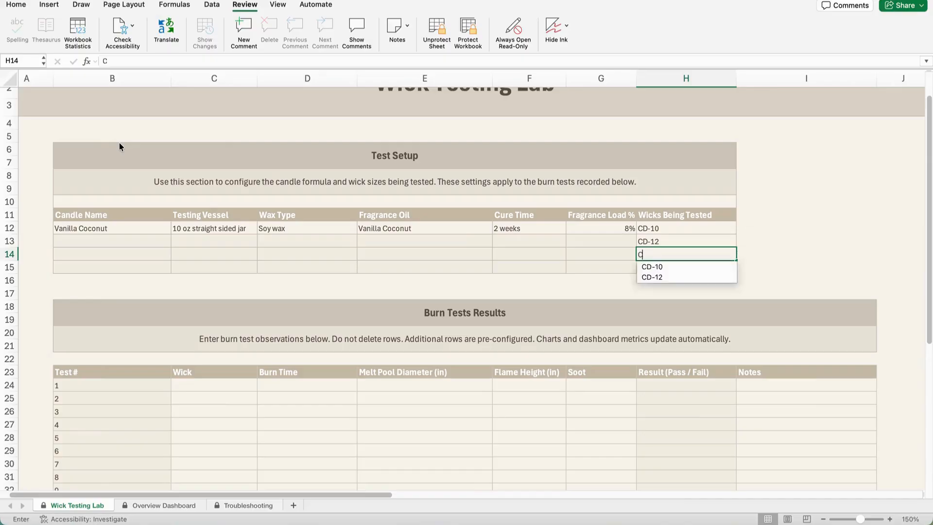
type("D-14")
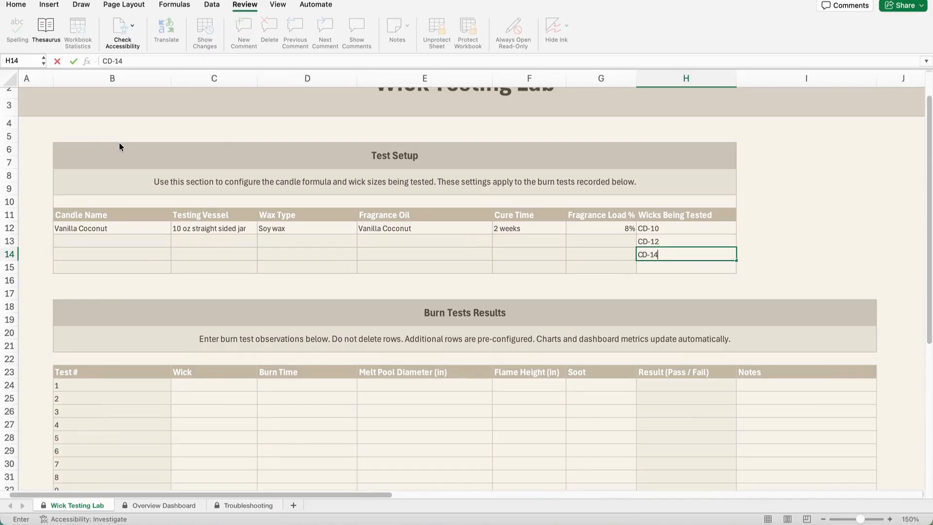
key("Return")
type("CD-")
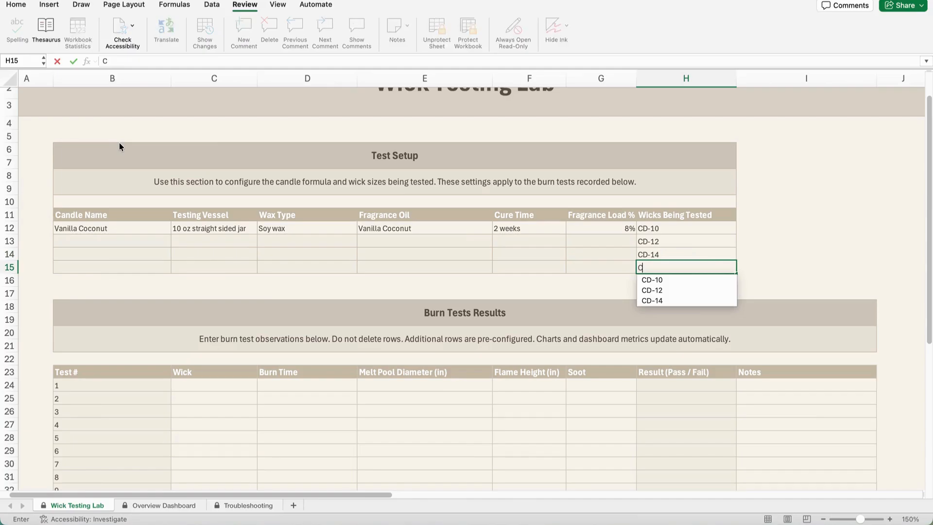
type("16")
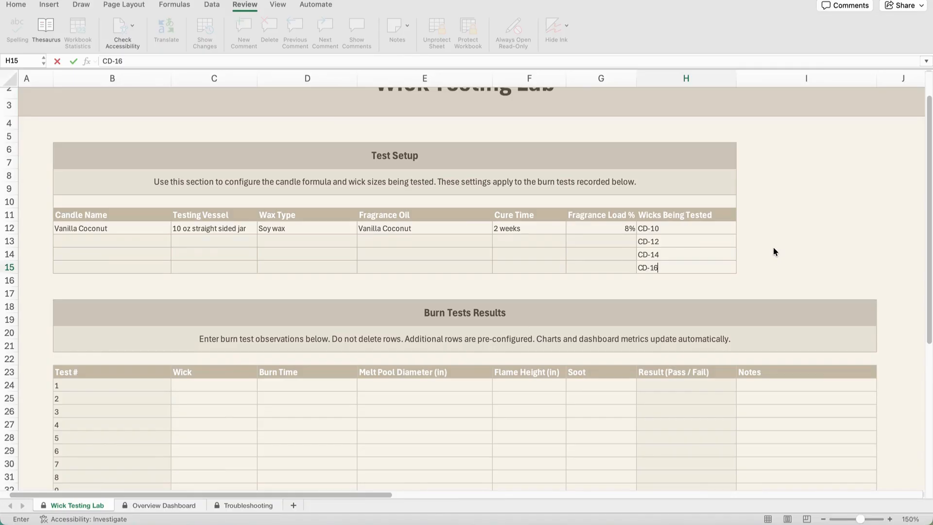
Step: Choose CD-10 as the wick for test 1 in the Burn Tests Results table
scroll(487, 341, "down", 10)
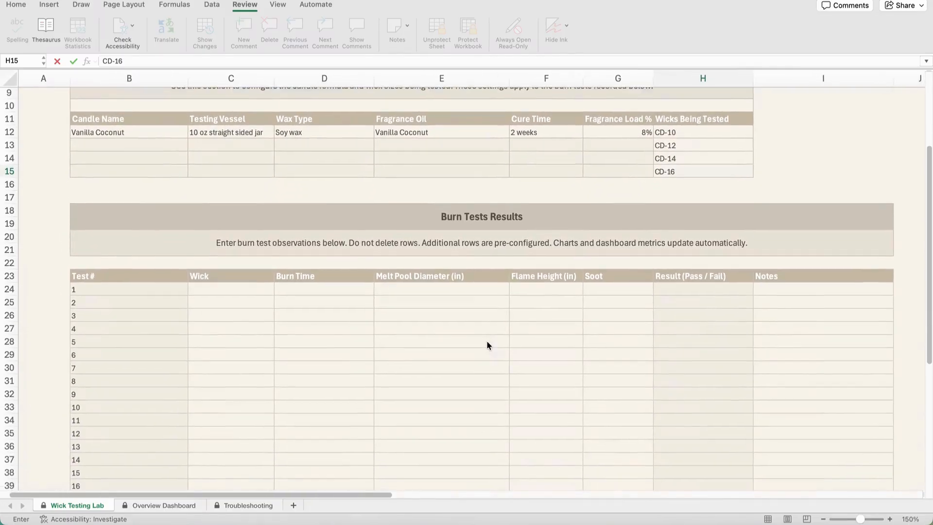
scroll(487, 345, "down", 6)
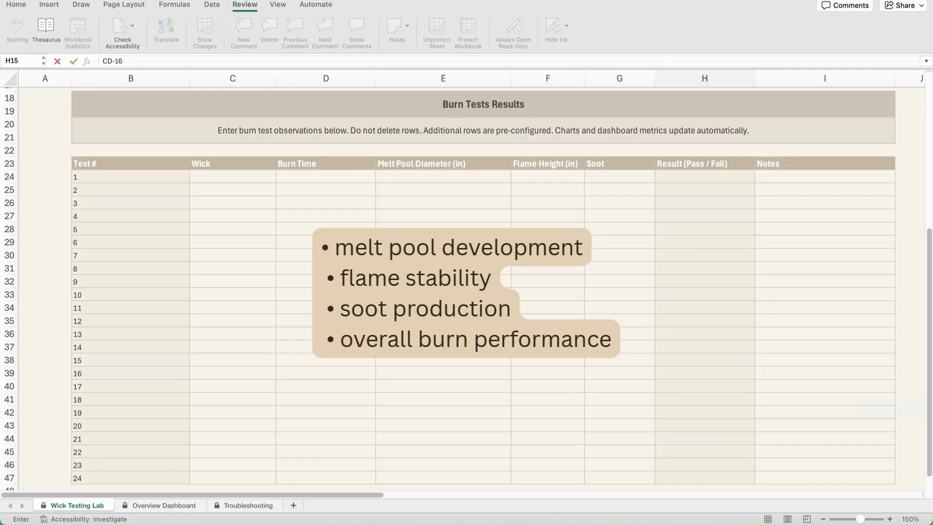
left_click_drag(235, 177, 606, 182)
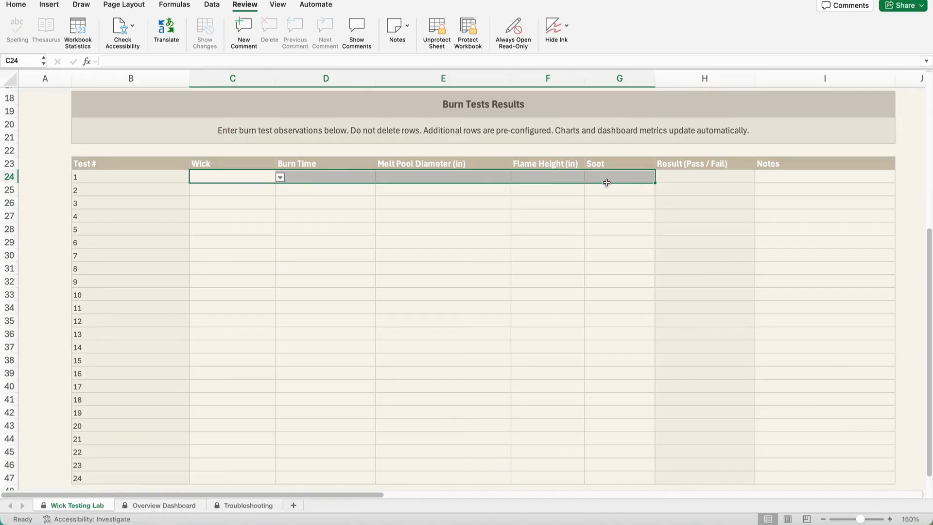
left_click(259, 175)
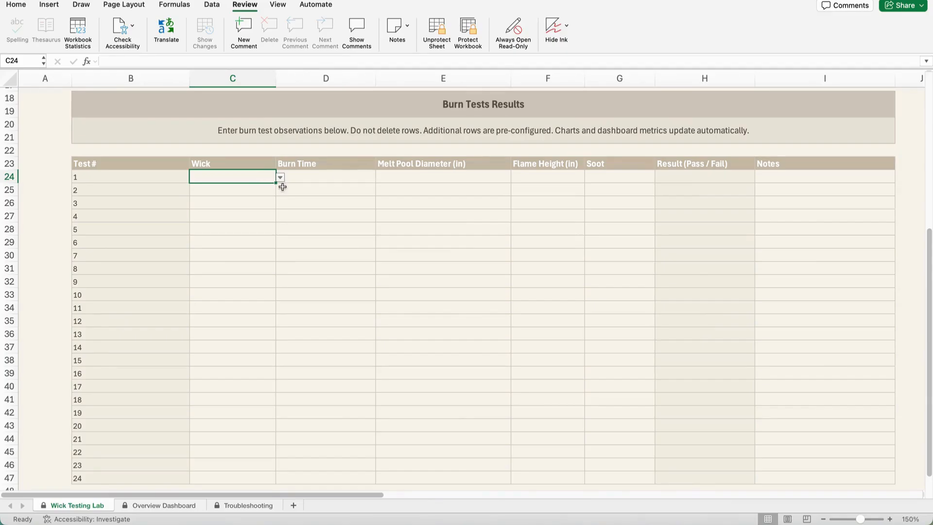
left_click(281, 178)
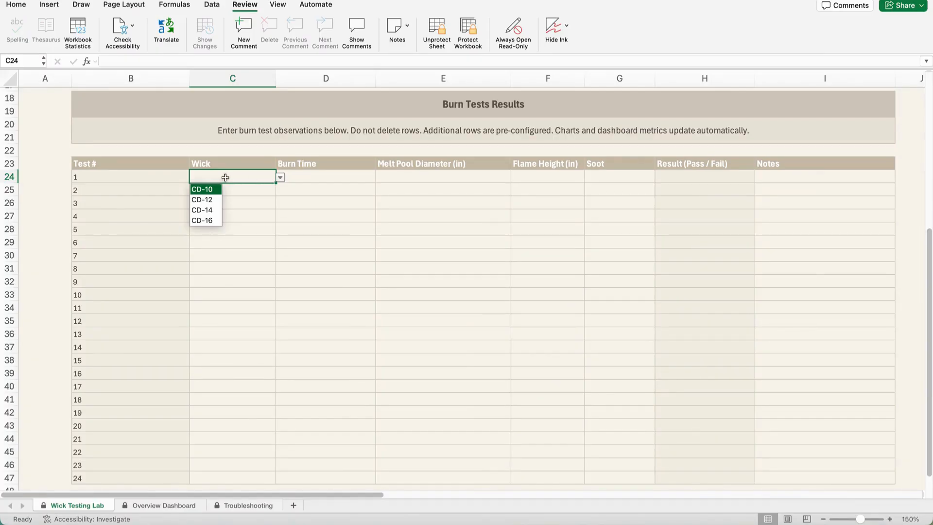
left_click(205, 189)
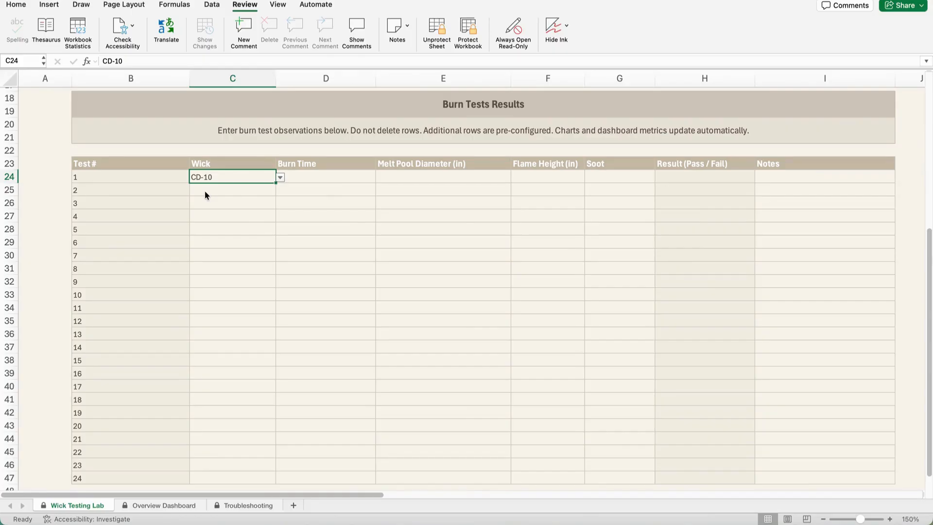
Step: Record a burn time of 3 and a melt pool diameter of 2 inches for test 1
scroll(205, 193, "up", 5)
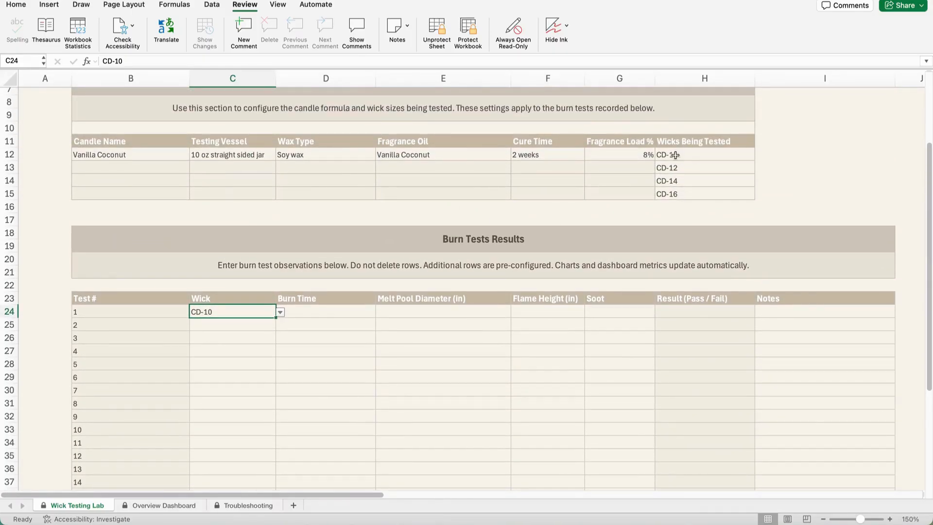
scroll(305, 259, "down", 3)
left_click(311, 252)
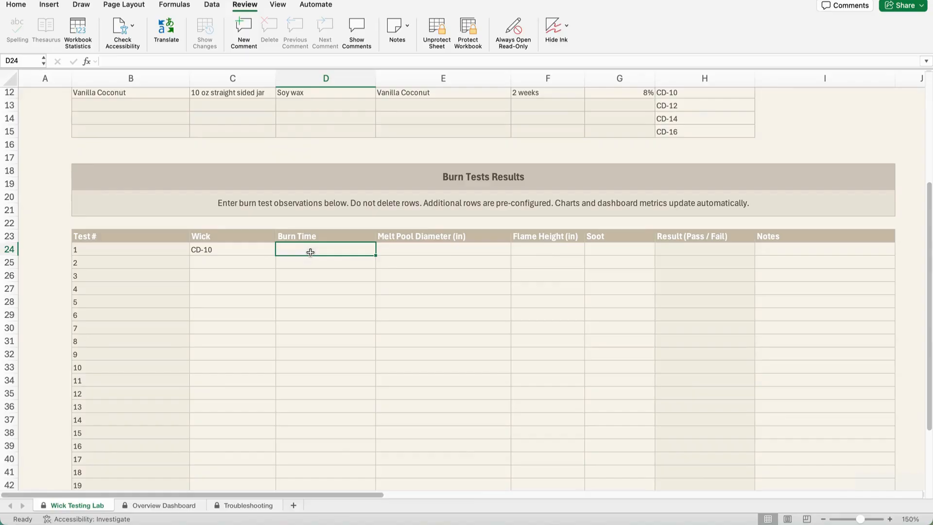
type("3")
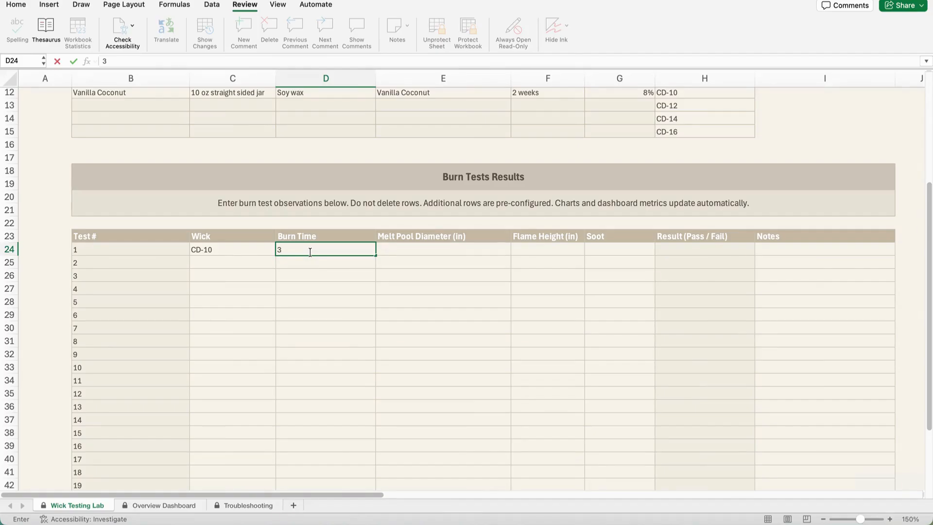
key("Tab")
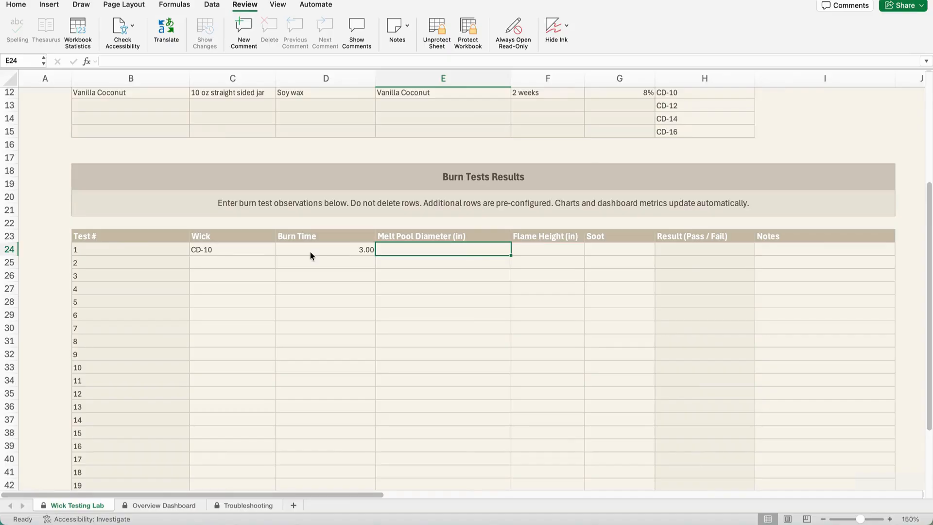
type("2")
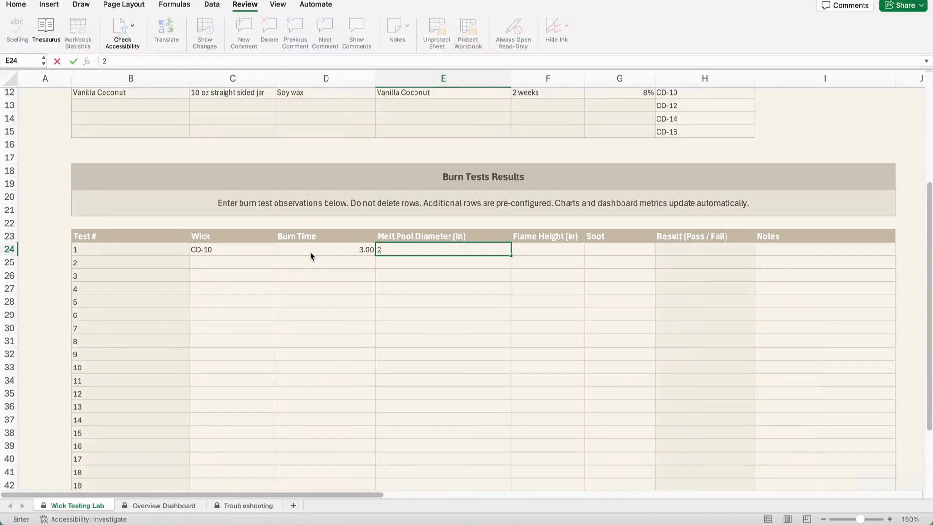
key("Tab")
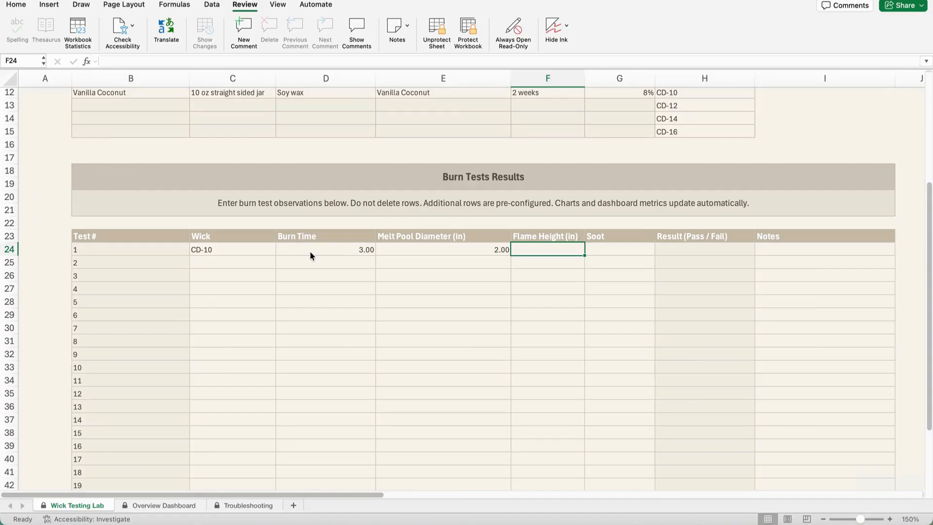
Step: Record a flame height of 0.8 inches and set soot to No for test 1
type(".8")
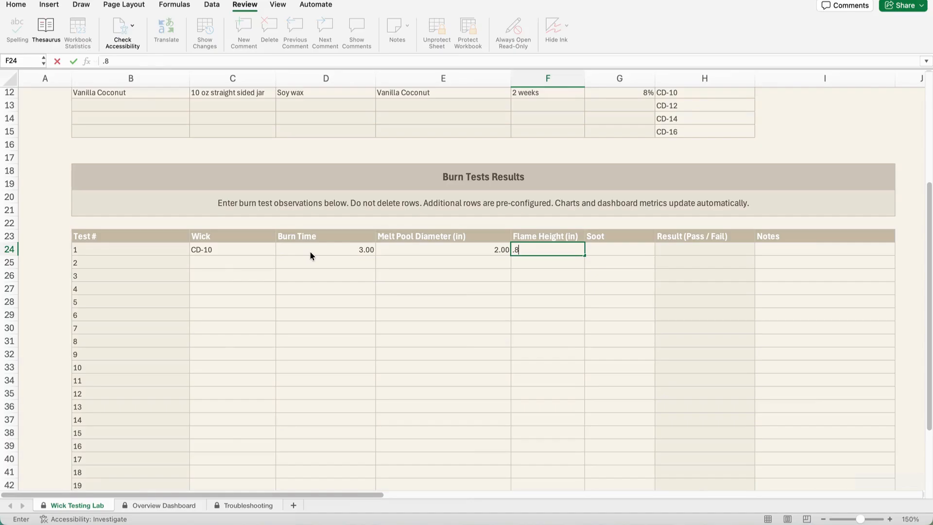
key("Tab")
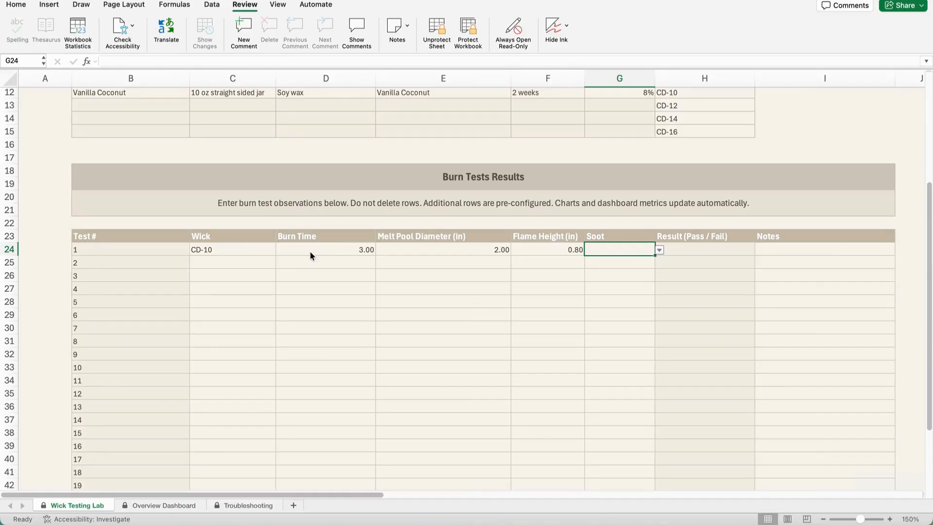
left_click(660, 251)
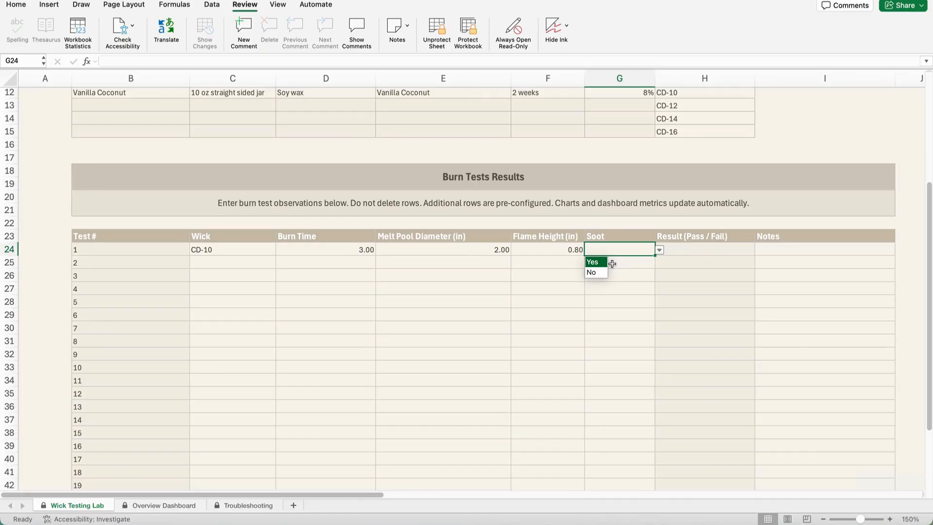
left_click(593, 271)
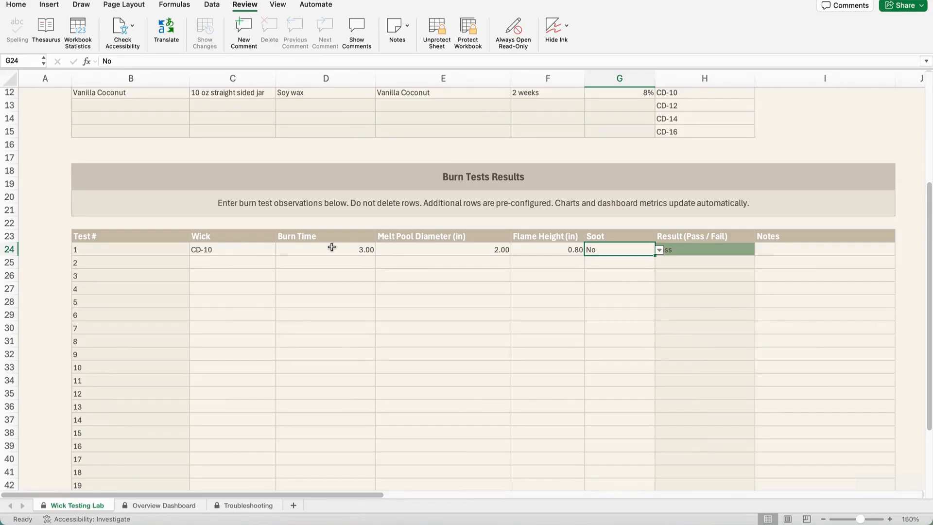
Step: Choose CD-10 as the wick for test 2 and CD-12 for tests 3 and 4
left_click(250, 263)
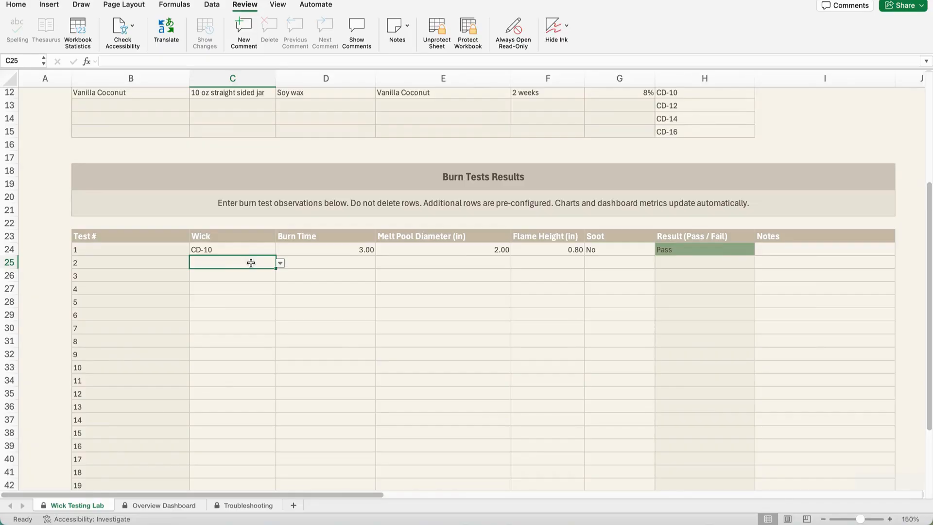
left_click(280, 262)
left_click(214, 275)
left_click(246, 276)
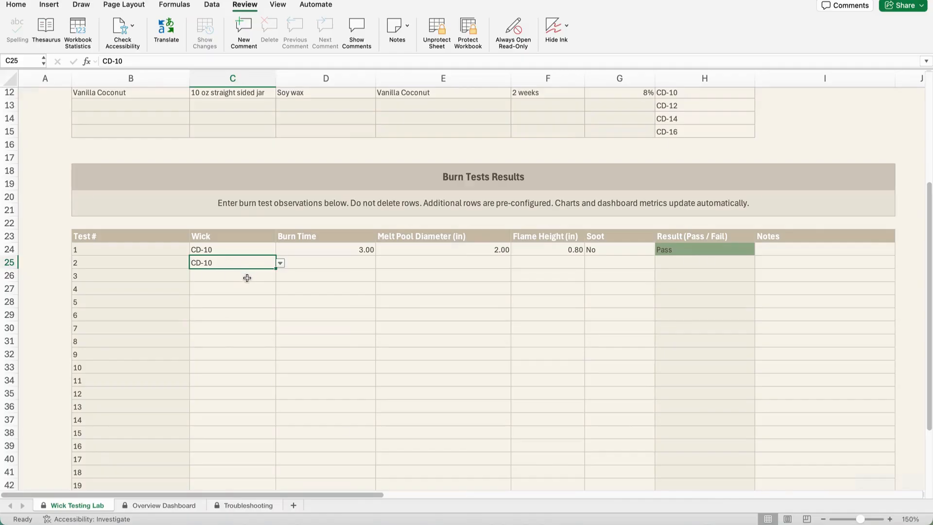
left_click(280, 276)
left_click(208, 298)
left_click(263, 290)
left_click(280, 289)
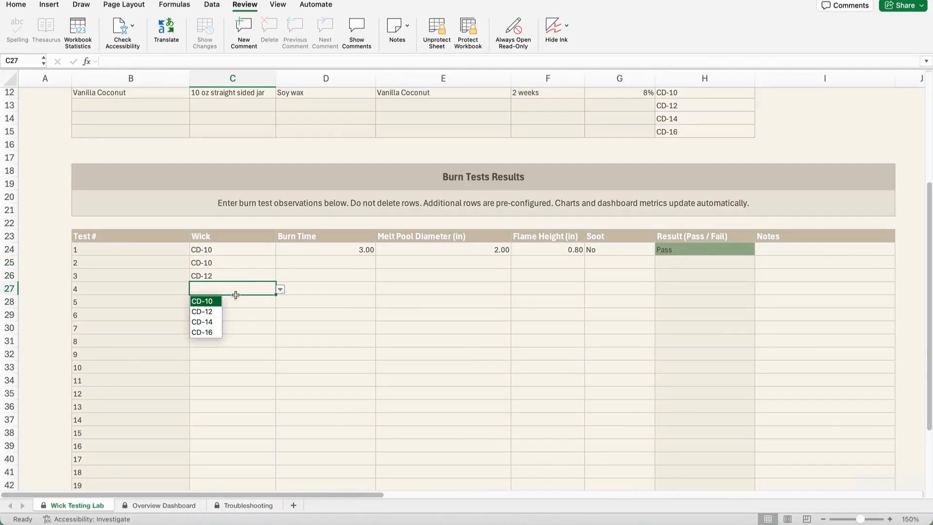
left_click(202, 311)
Step: Choose CD-14 as the wick for test 5 and CD-16 for test 6
left_click(239, 301)
left_click(280, 302)
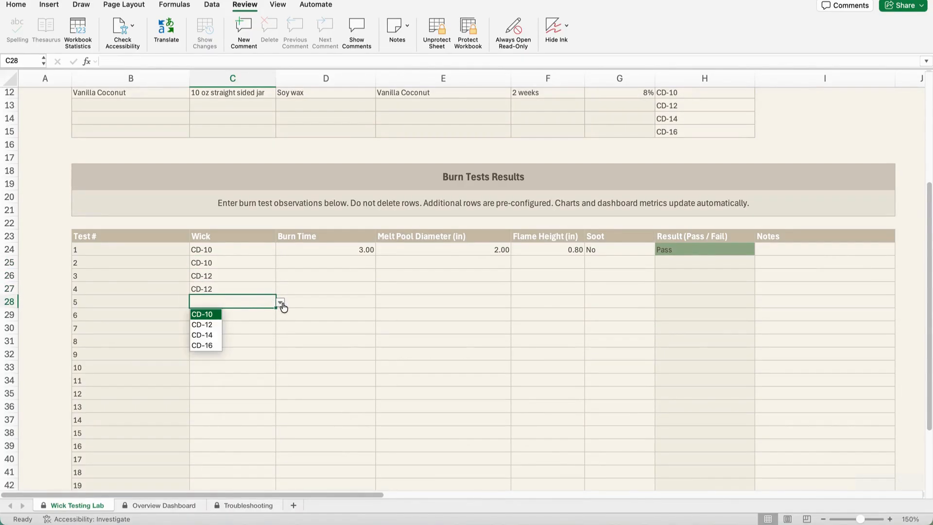
left_click(210, 331)
left_click(235, 316)
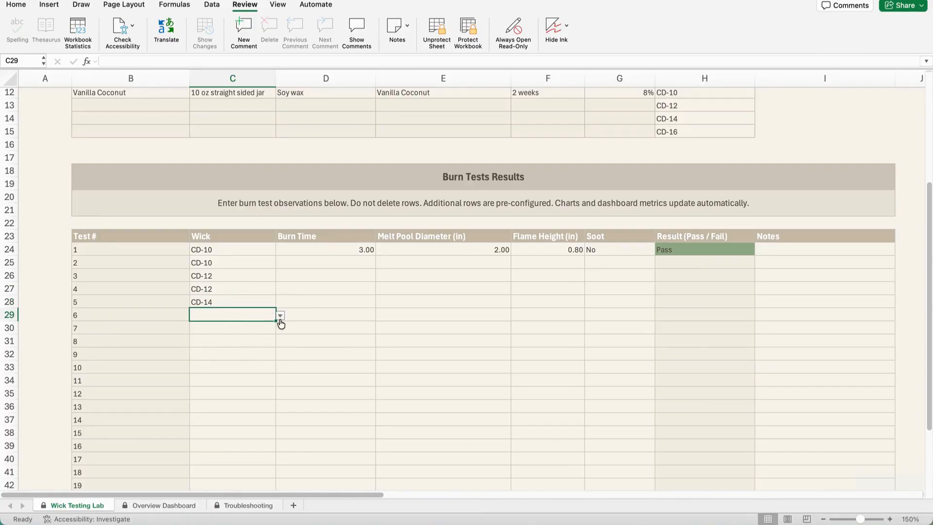
left_click(280, 315)
left_click(219, 358)
Step: Enter a burn time of 3 for each of tests 2 to 6
left_click(365, 265)
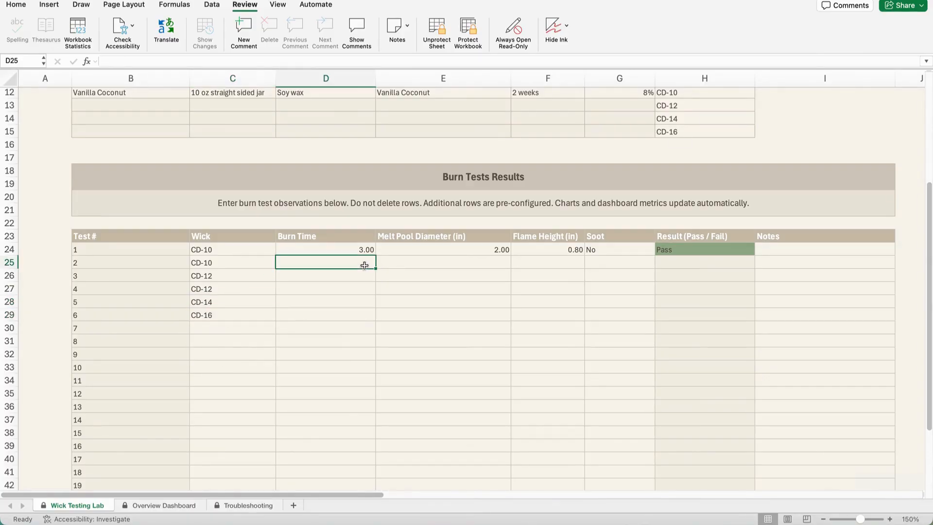
type("34")
key("BackSpace")
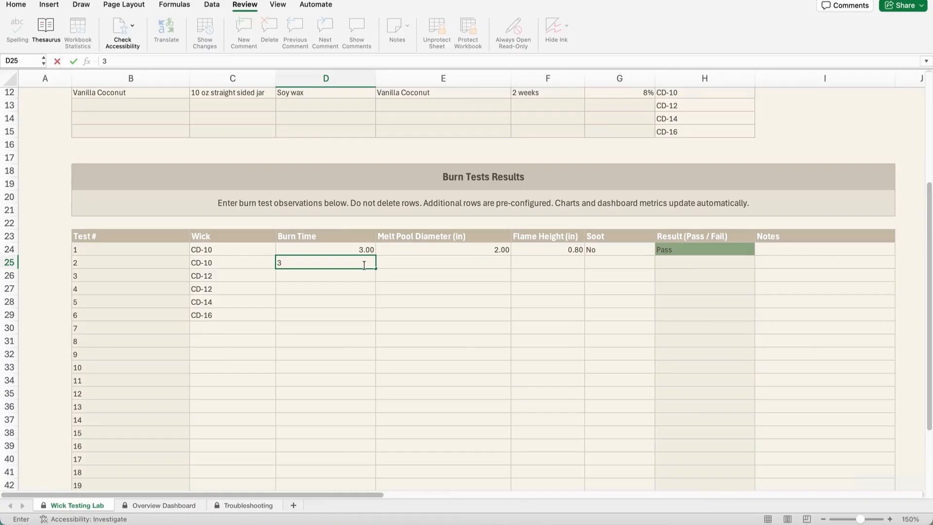
key("Return")
type("3")
key("Return")
type("3")
key("Return")
type("3")
key("Return")
type("3")
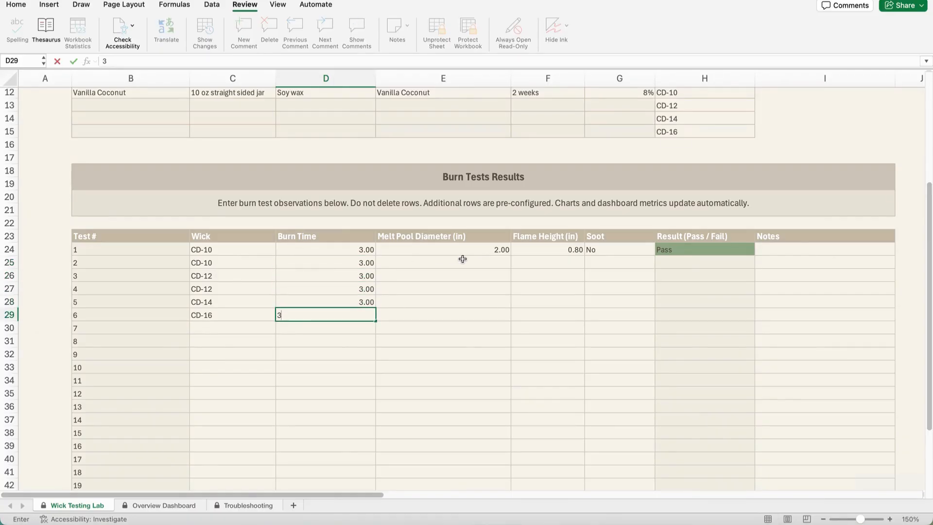
Step: Enter melt pool diameters of 2, 2.4, 2.5, 2.7 and 3 inches for tests 2 to 6
left_click(464, 261)
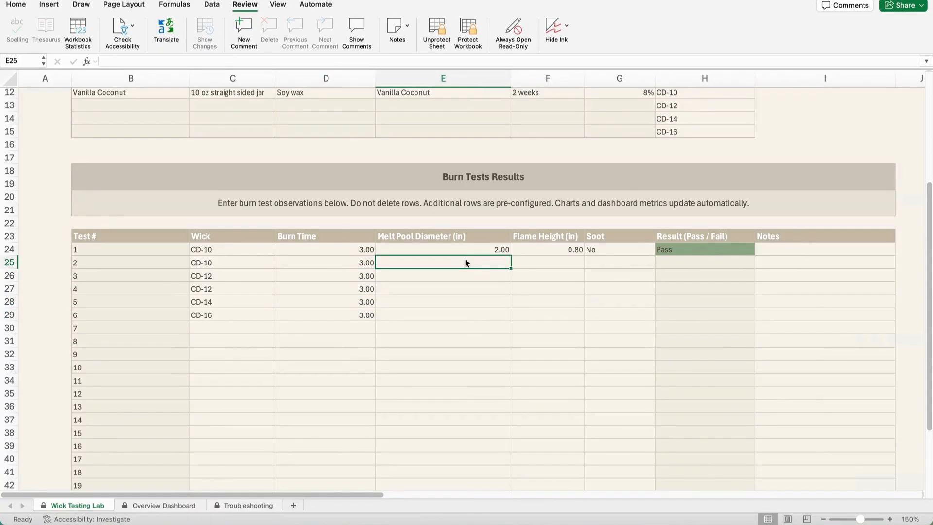
type("2")
key("Return")
type("2.4")
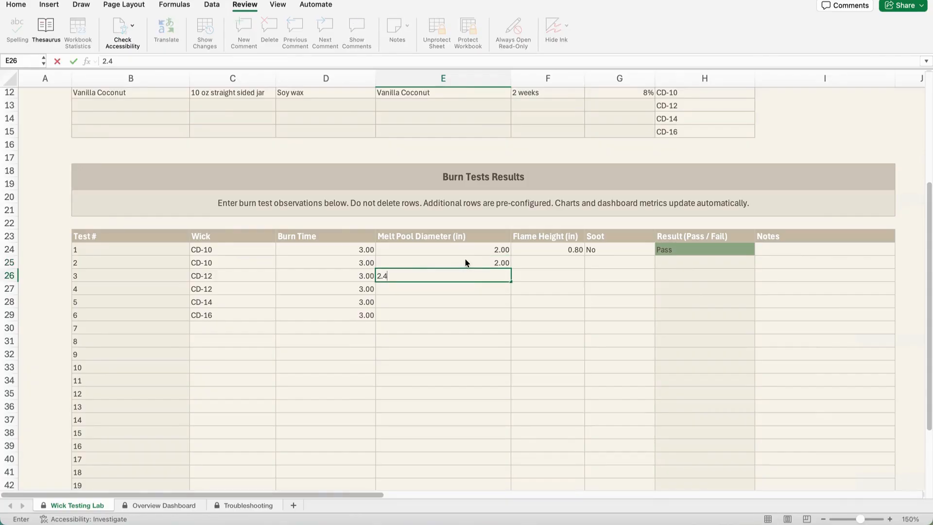
key("Return")
type("2.5")
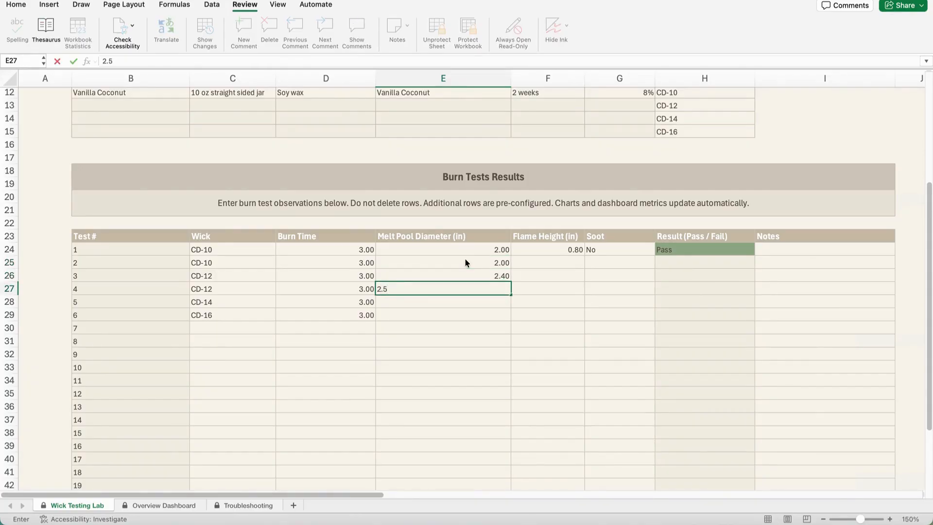
key("Return")
type("2.7")
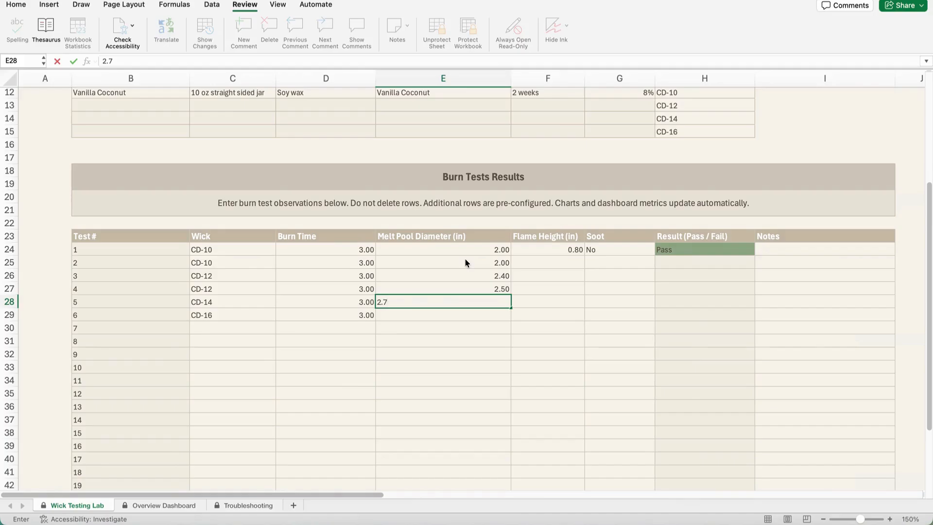
key("Return")
type("3")
Step: Enter flame heights of 0.8, 0.9, 1.1, 1 and 1.3 inches for tests 2 to 6
left_click(575, 261)
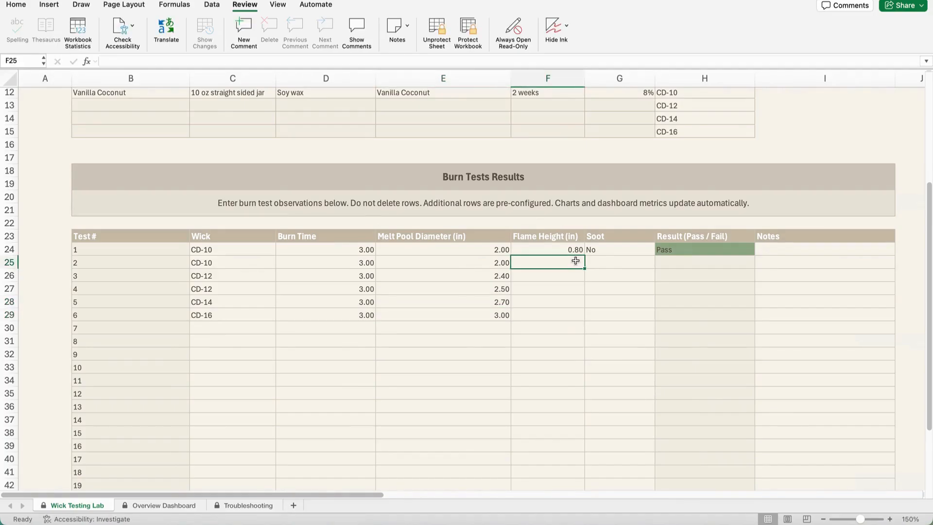
type(".8")
key("Return")
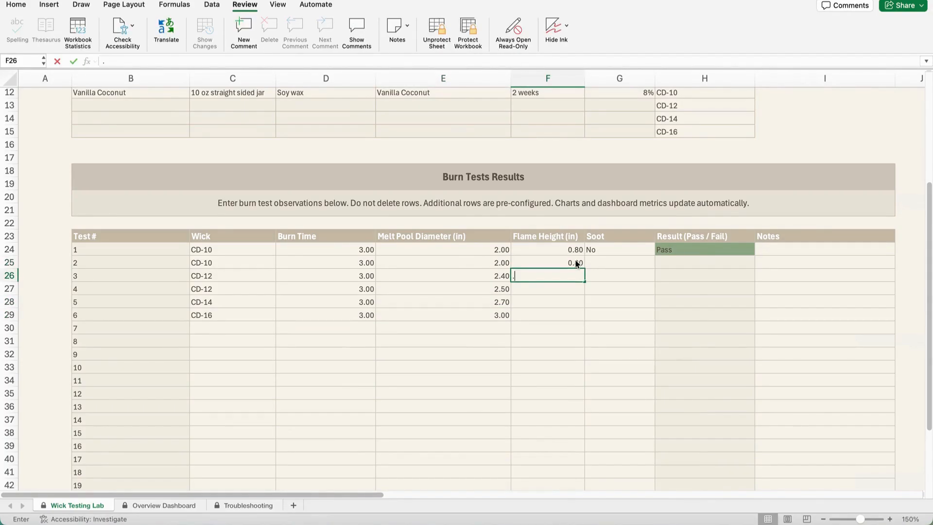
type(".9")
key("Return")
type("1.1")
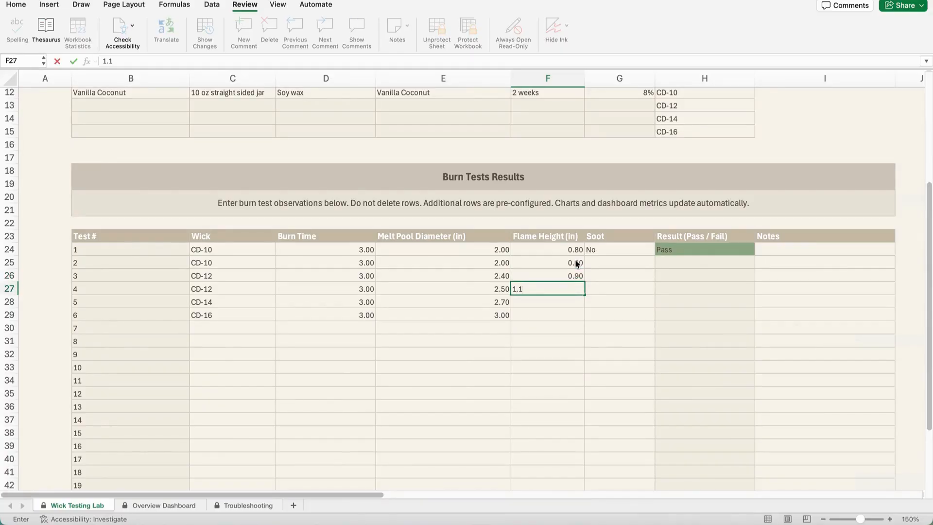
key("Return")
type("1")
key("Return")
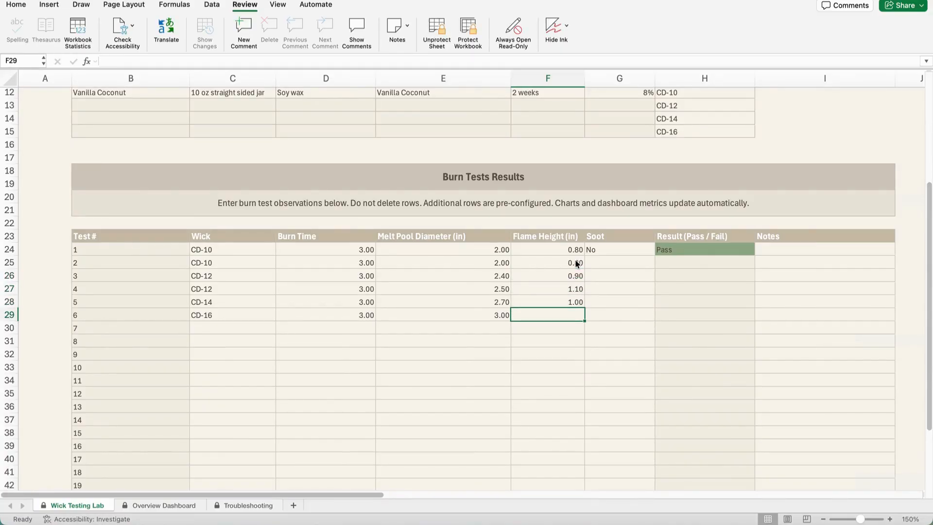
type("1.3")
Step: Set soot to No for tests 2 and 3 and to Yes for test 4
left_click(619, 262)
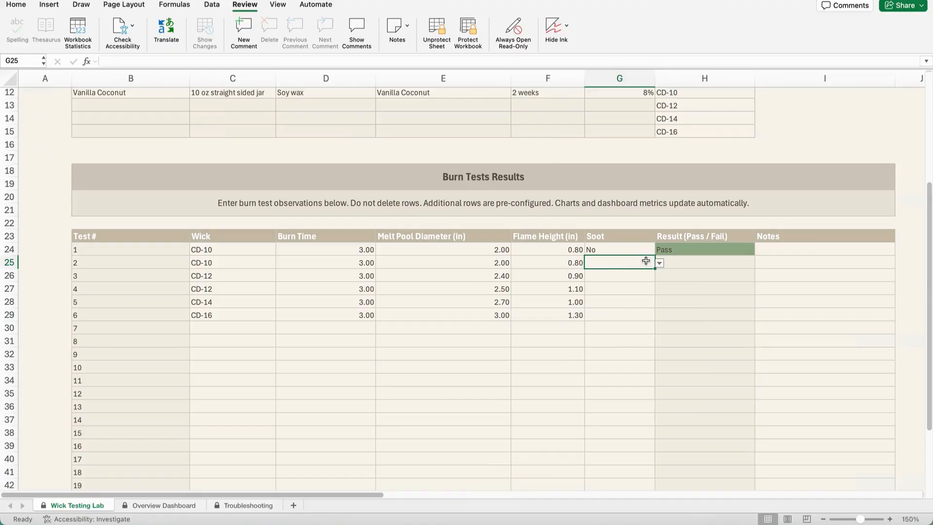
left_click(659, 263)
left_click(600, 285)
left_click(644, 276)
left_click(659, 275)
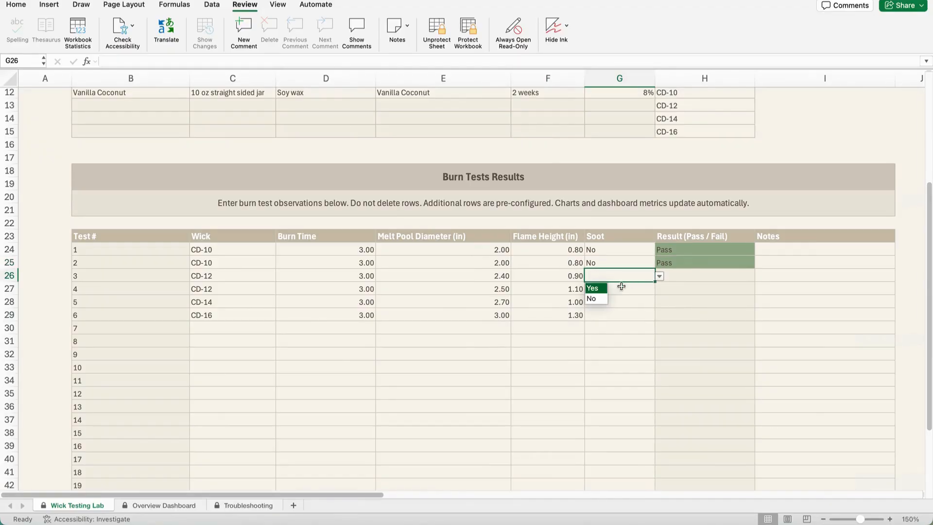
left_click(601, 298)
left_click(631, 289)
left_click(659, 289)
left_click(596, 301)
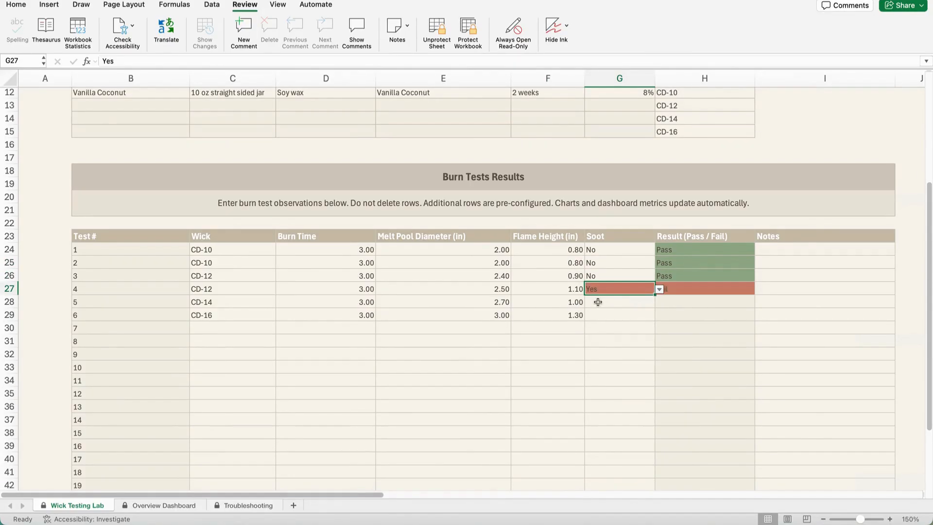
Step: Set soot to No for test 5 and to Yes for test 6
left_click(620, 306)
left_click(659, 302)
left_click(594, 325)
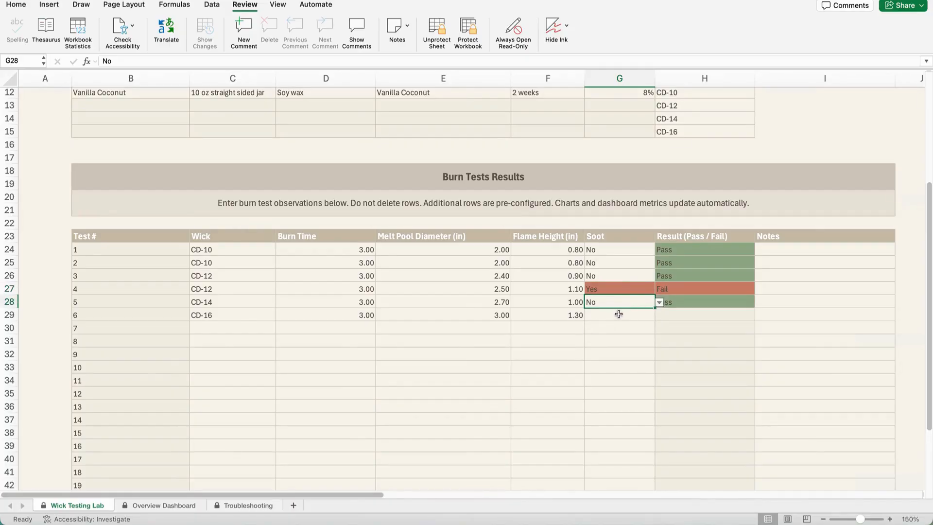
left_click(631, 315)
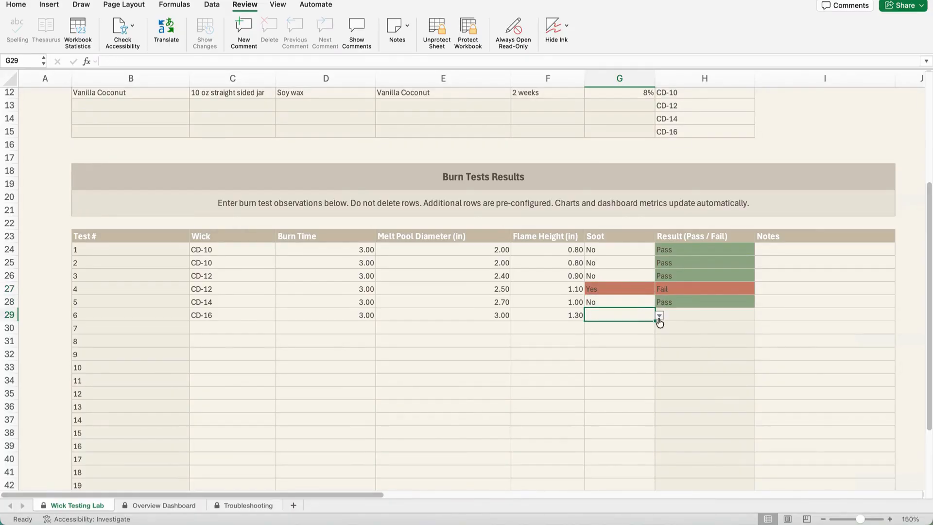
left_click(659, 314)
left_click(599, 329)
Step: Review the test summary and wick performance on the Overview Dashboard sheet and the advice on the Troubleshooting sheet
left_click(162, 507)
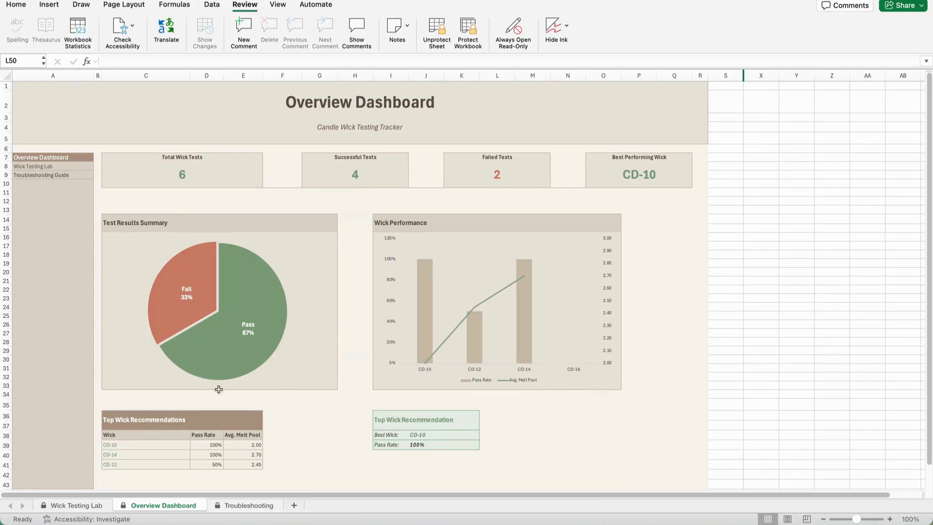
scroll(131, 395, "up", 4)
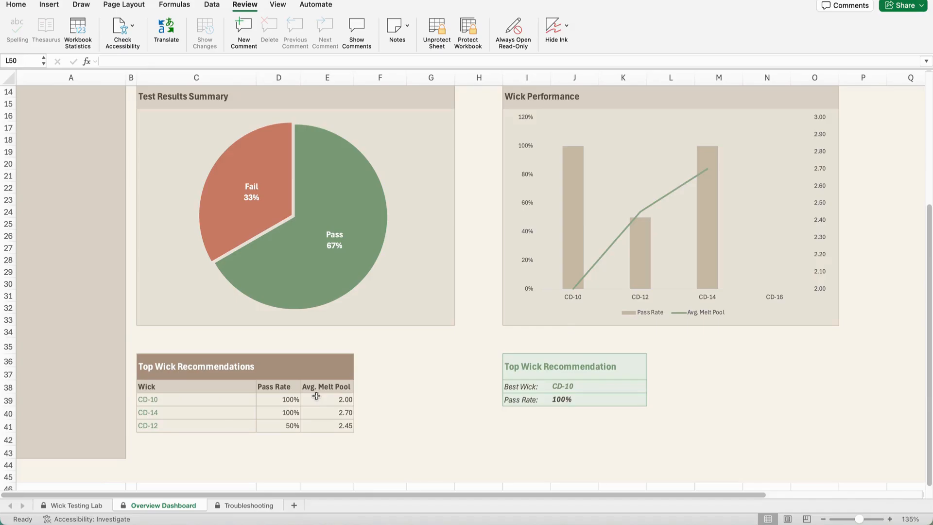
left_click(248, 507)
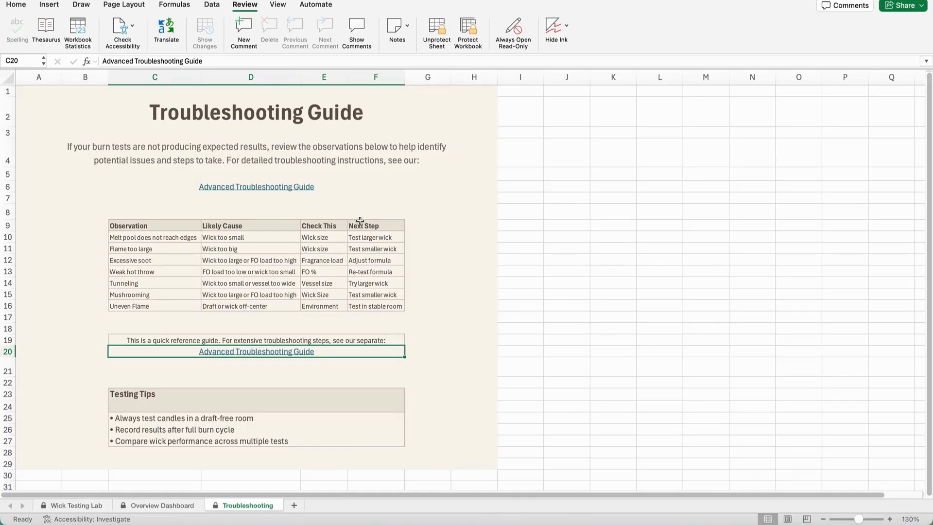
scroll(450, 268, "down", 4)
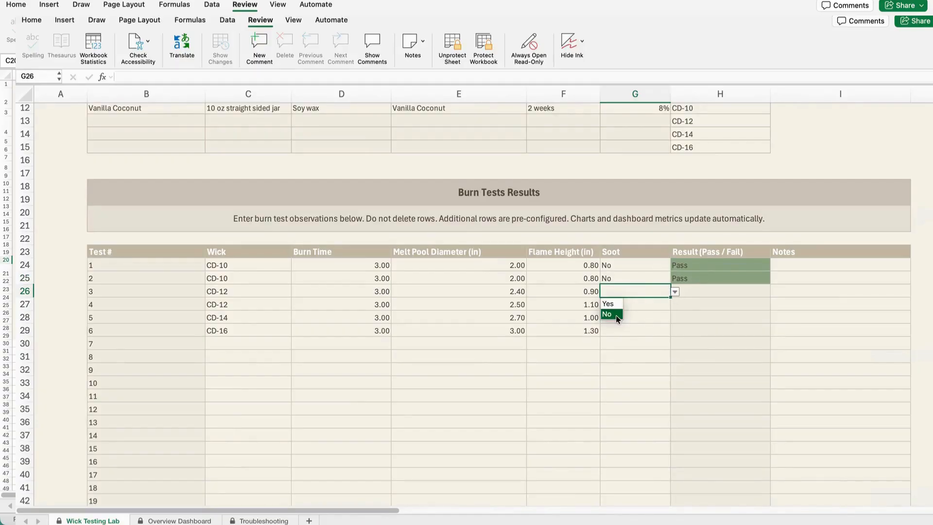
Step: Mark soot as No for test 3 and Yes for test 4, and open the Overview Dashboard sheet
left_click(607, 314)
left_click(650, 304)
left_click(675, 305)
left_click(608, 316)
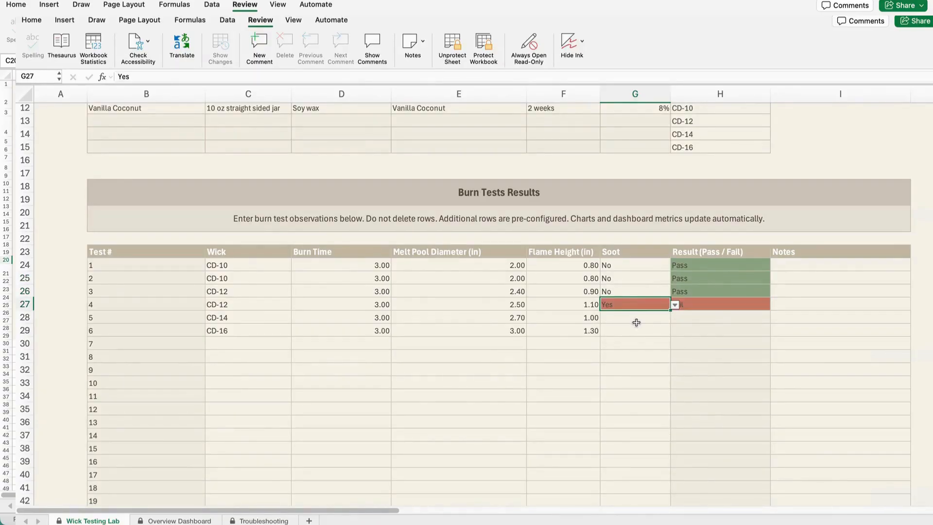
left_click(179, 520)
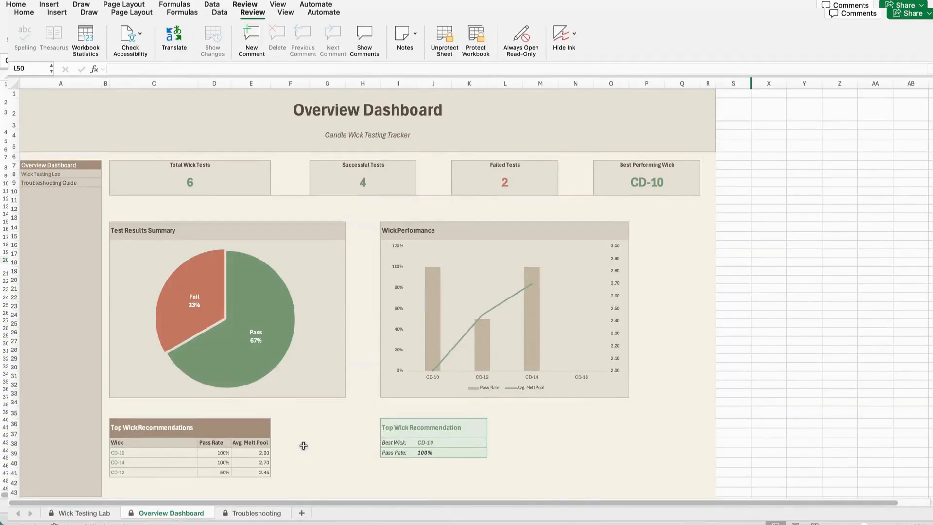